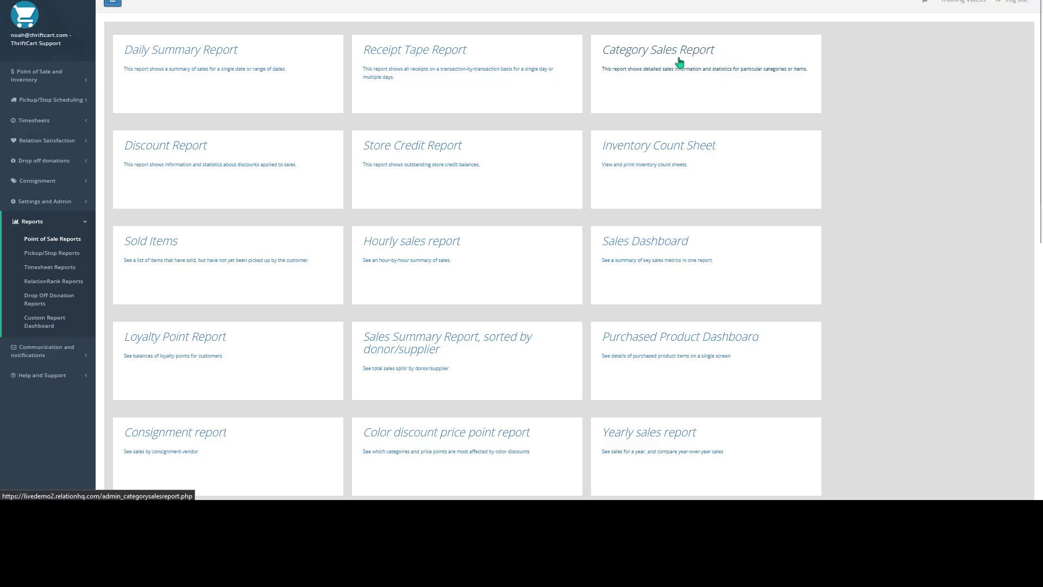
# Open the Category Sales Report card from the Point of Sale Reports page
pyautogui.click(680, 63)
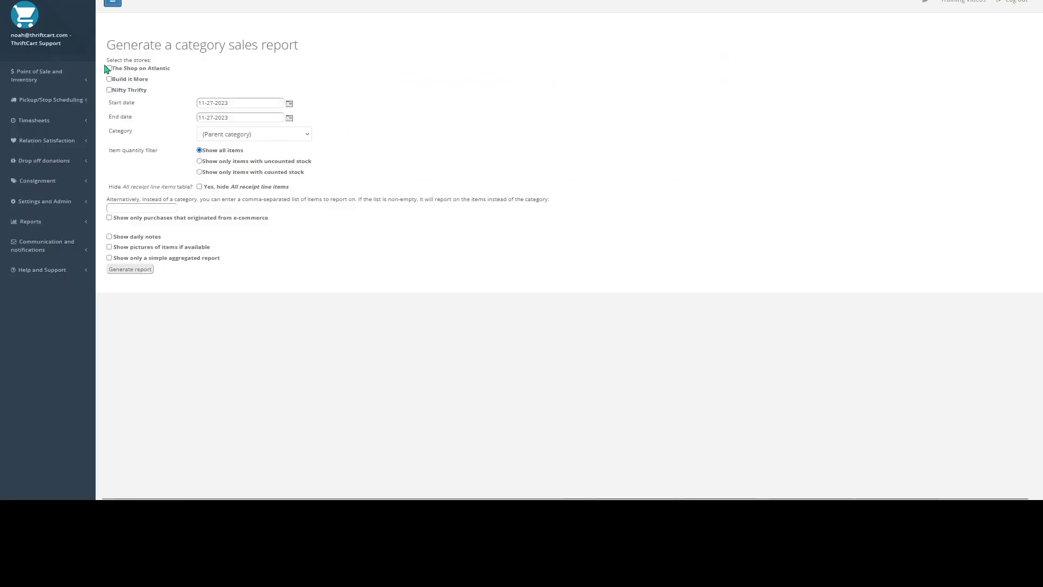
# Zoom in, tick The Shop on Atlantic, and pick October 1 to October 31, 2023 as the date range
pyautogui.hotkey('ctrl', '+')
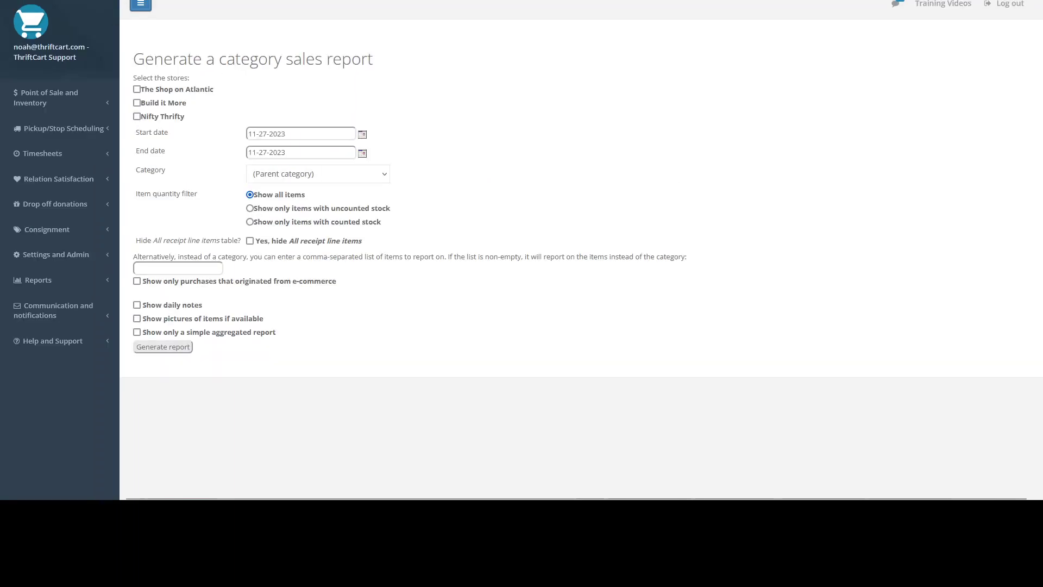
pyautogui.click(140, 90)
pyautogui.click(362, 134)
pyautogui.click(384, 56)
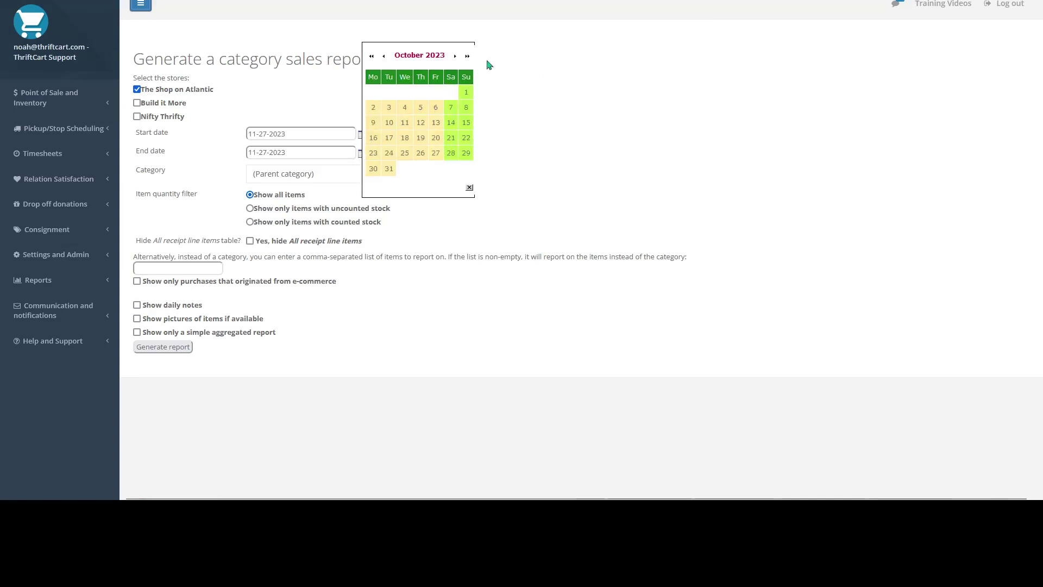
pyautogui.click(467, 101)
pyautogui.click(362, 153)
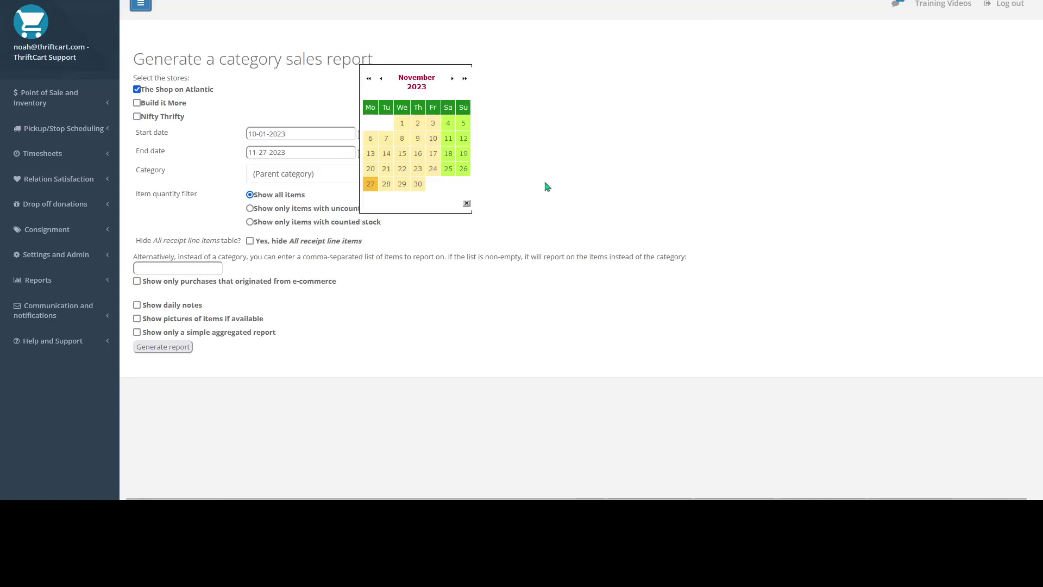
pyautogui.click(381, 79)
pyautogui.click(386, 190)
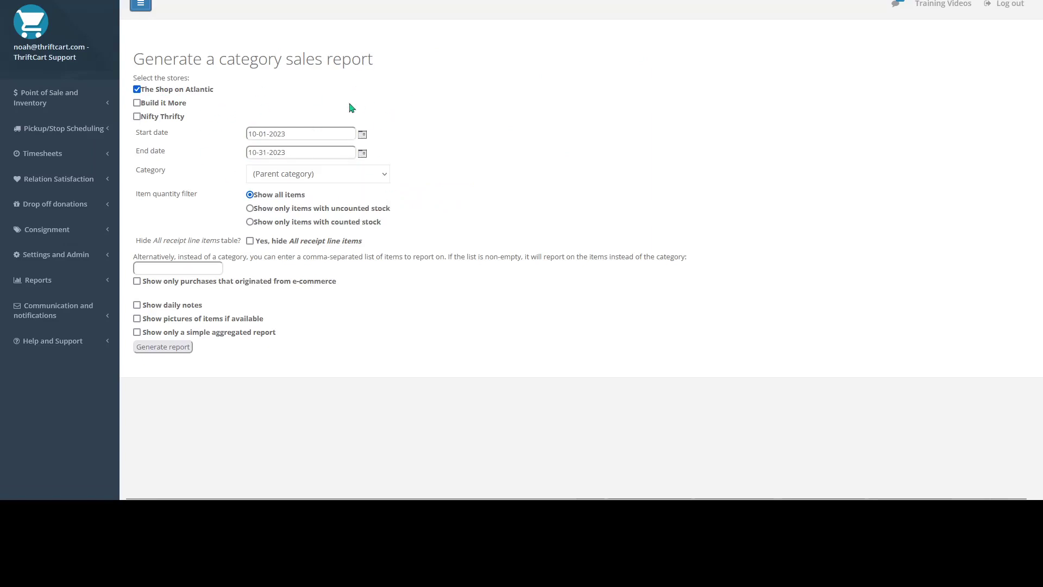
# Scroll the Category dropdown list down to the –Furniture entry and choose it
pyautogui.moveTo(140, 170); pyautogui.dragTo(172, 176)
pyautogui.click(190, 181)
pyautogui.click(324, 178)
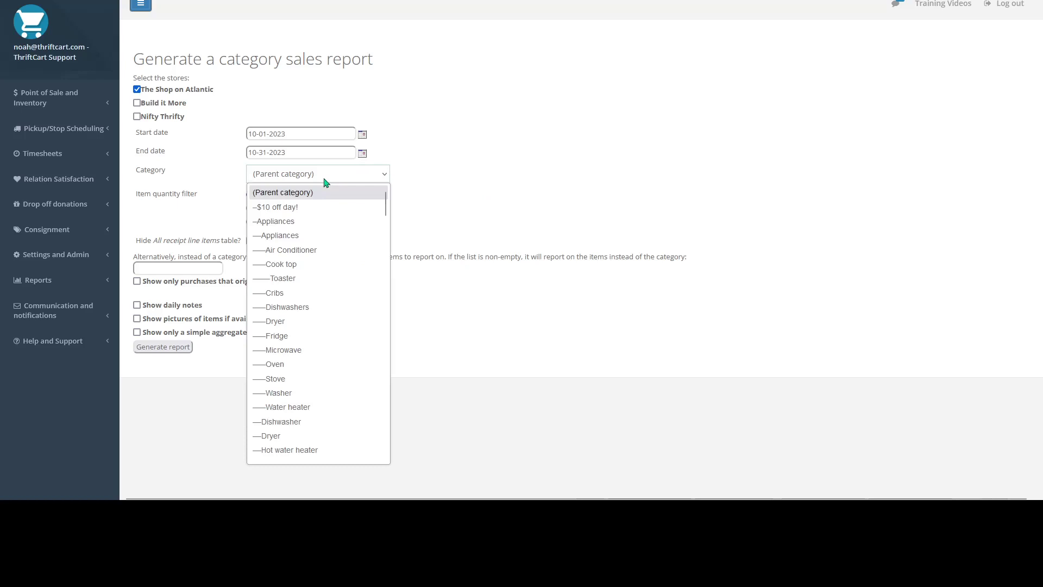
pyautogui.moveTo(385, 206); pyautogui.dragTo(384, 306)
pyautogui.click(282, 444)
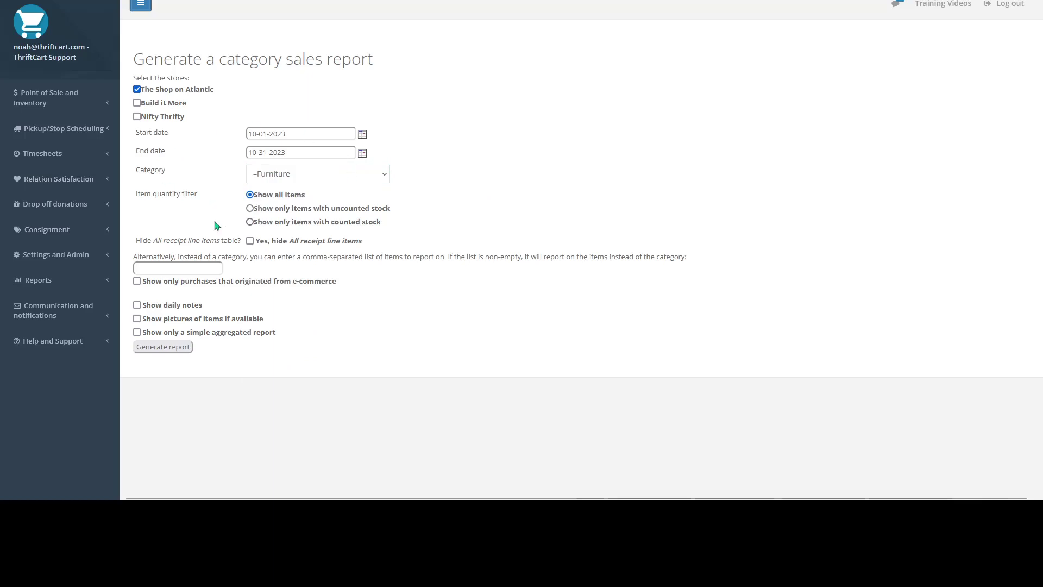
pyautogui.moveTo(138, 196); pyautogui.dragTo(198, 195)
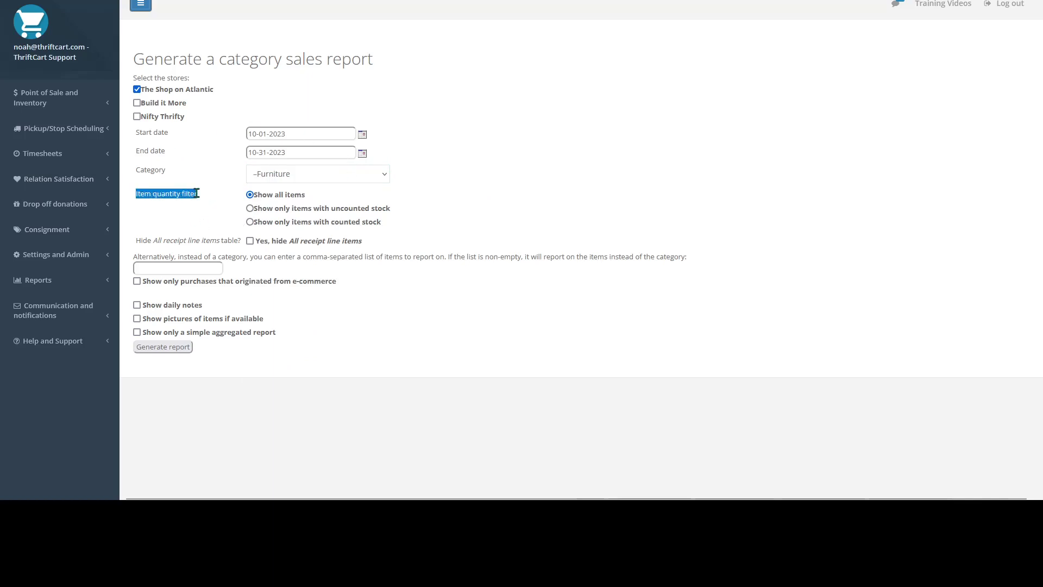
pyautogui.moveTo(135, 199); pyautogui.dragTo(211, 199)
pyautogui.click(204, 214)
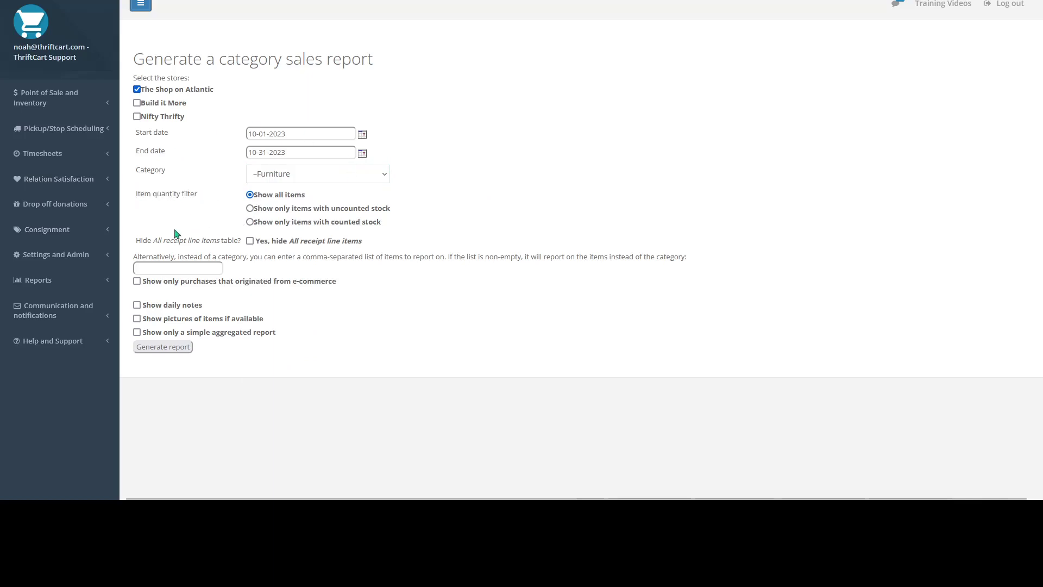
pyautogui.moveTo(136, 241); pyautogui.dragTo(232, 239)
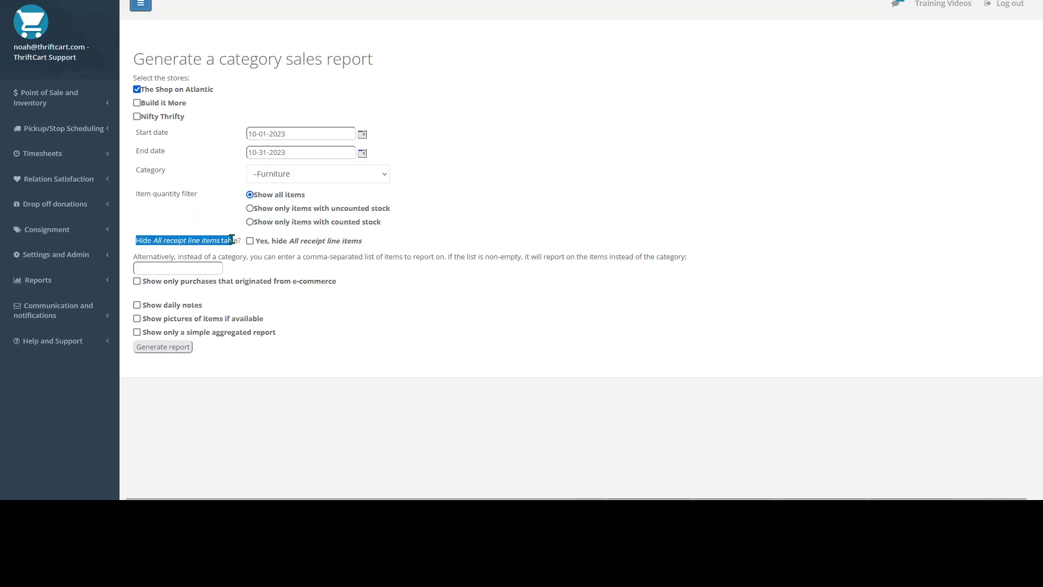
pyautogui.click(168, 239)
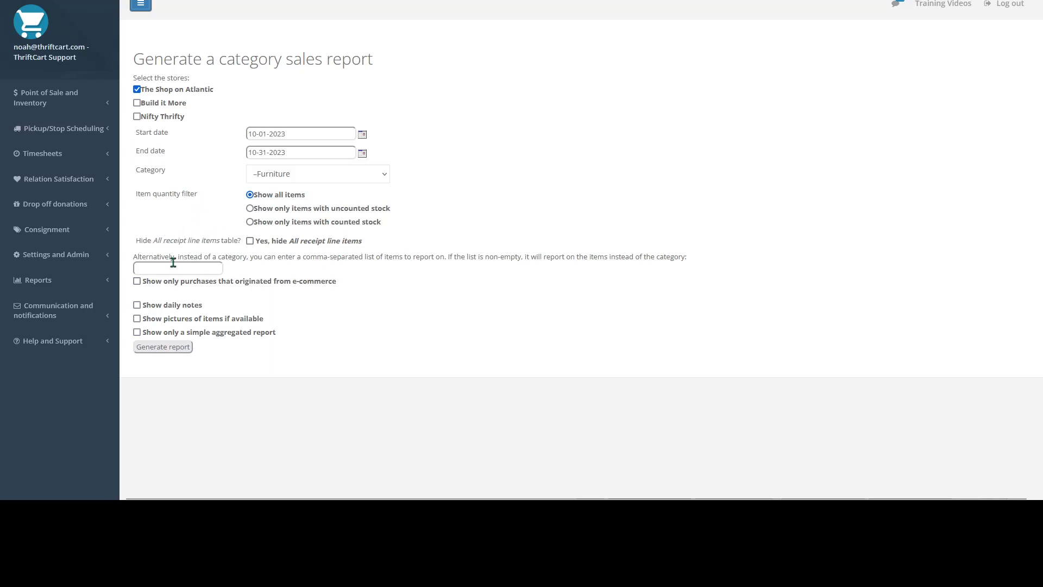
pyautogui.moveTo(134, 257); pyautogui.dragTo(644, 258)
pyautogui.click(240, 290)
pyautogui.moveTo(156, 283); pyautogui.dragTo(339, 286)
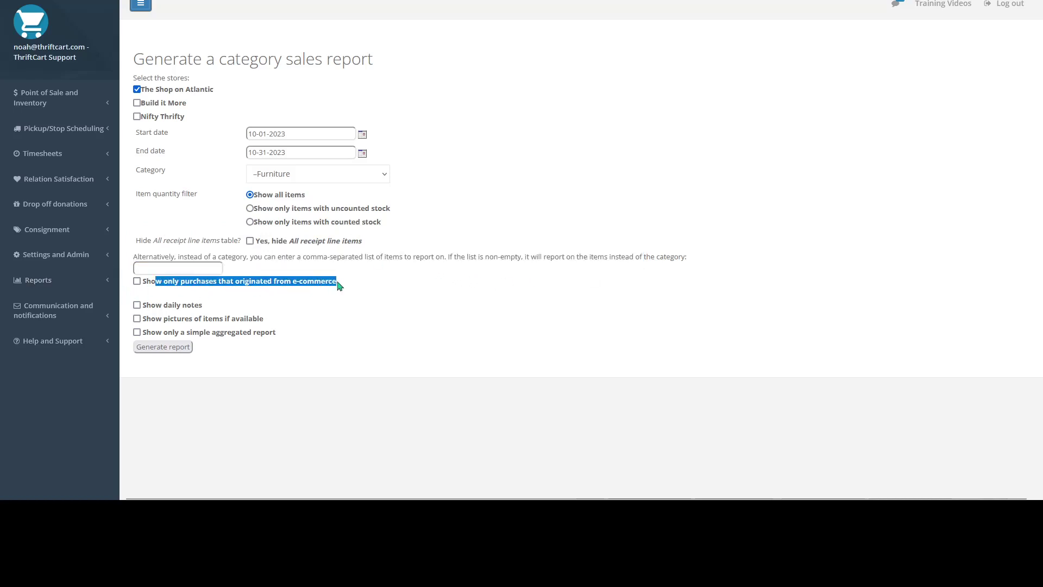
pyautogui.click(245, 306)
pyautogui.moveTo(152, 306); pyautogui.dragTo(253, 320)
pyautogui.click(190, 338)
pyautogui.moveTo(163, 333); pyautogui.dragTo(288, 332)
pyautogui.click(334, 372)
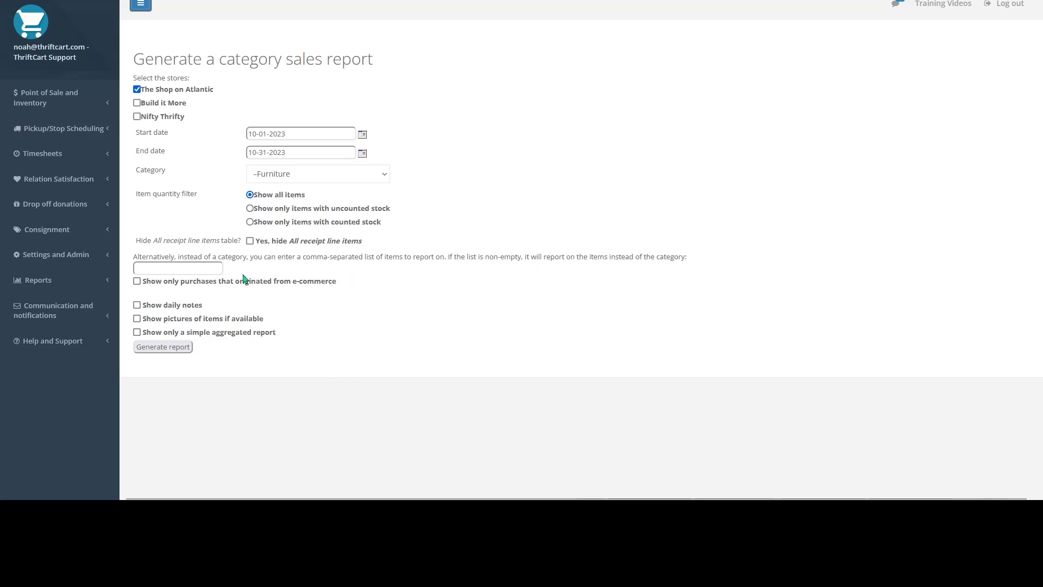
pyautogui.tripleClick(203, 93)
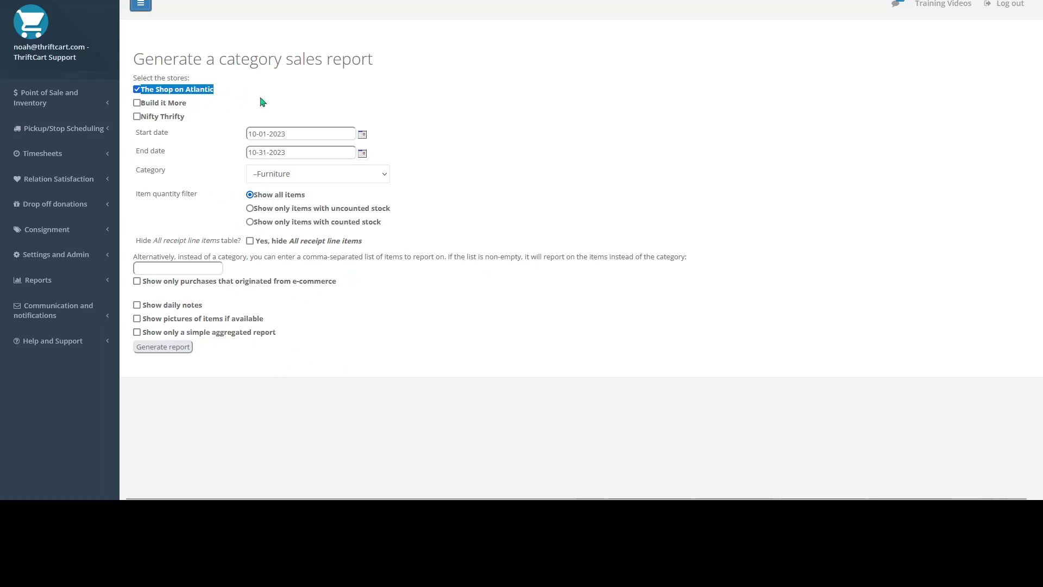
pyautogui.click(263, 102)
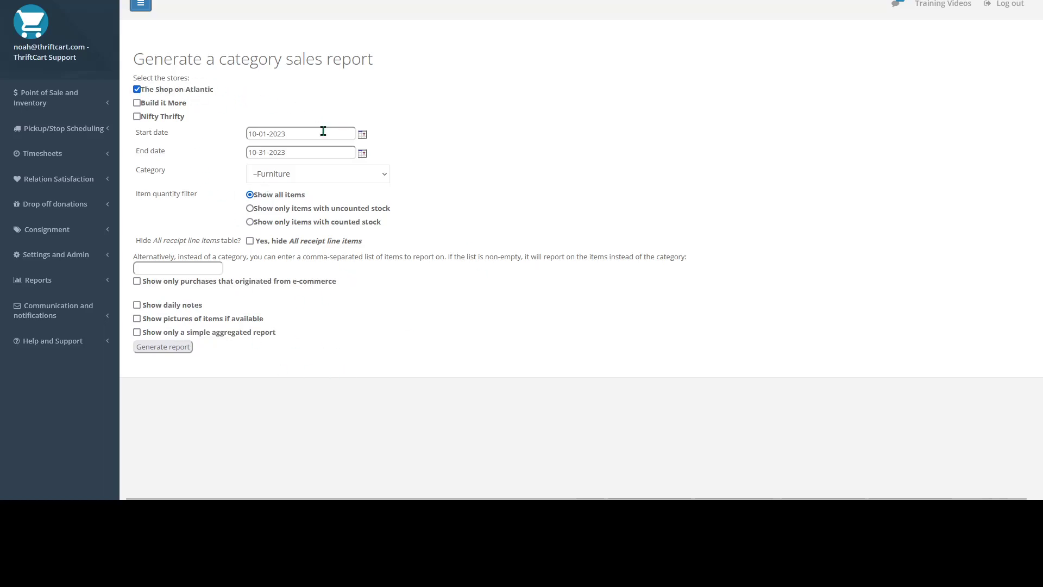
pyautogui.click(154, 350)
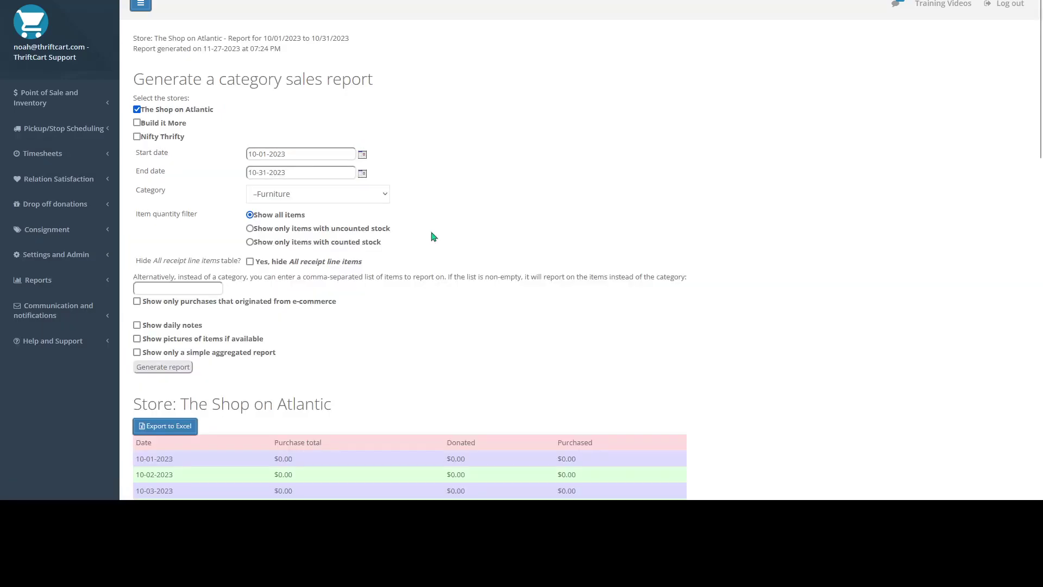
pyautogui.scroll(-5, 505, 243)
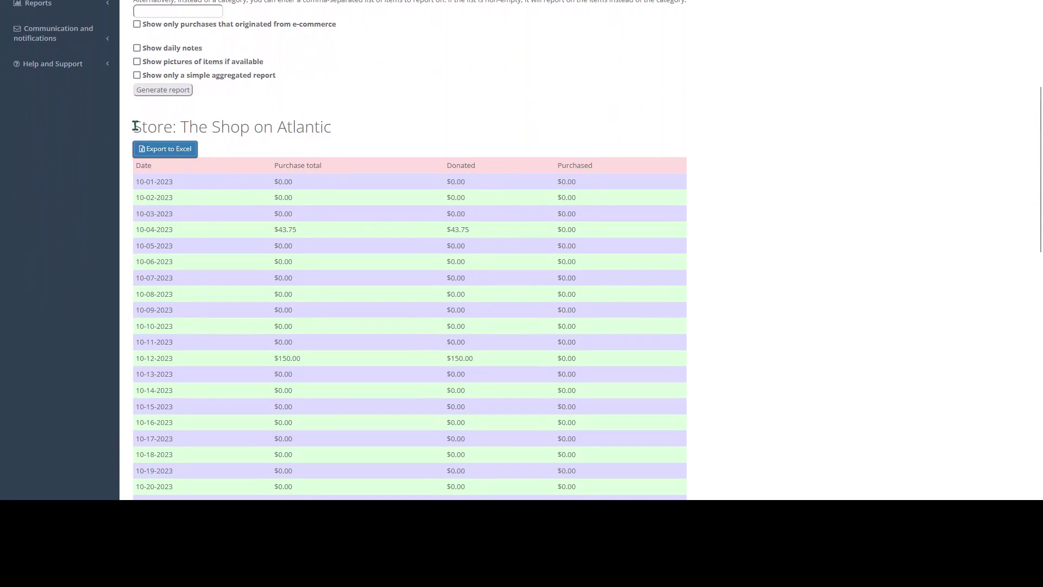
pyautogui.scroll(-1, 280, 158)
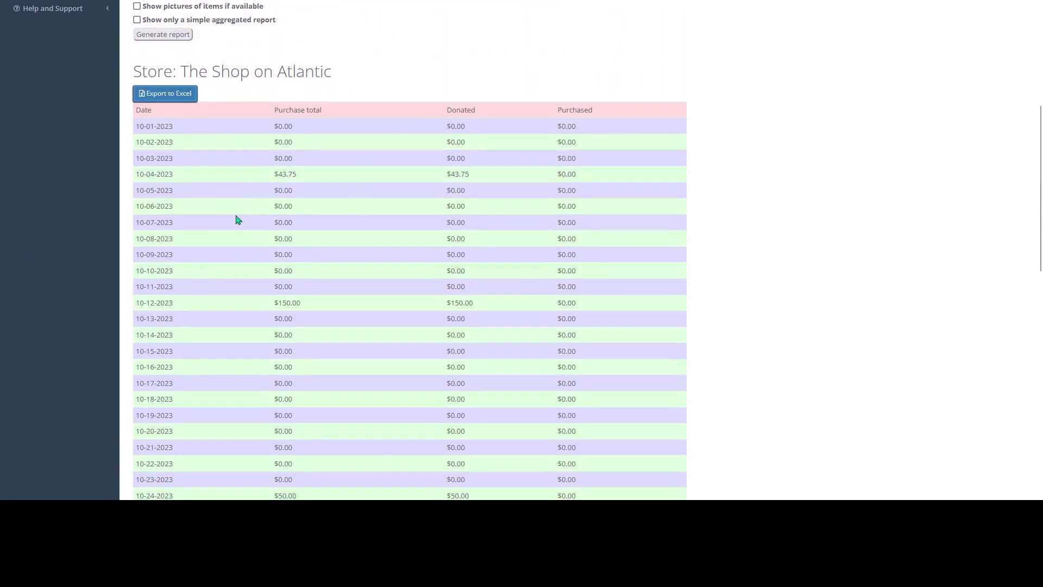
pyautogui.scroll(-1, 216, 141)
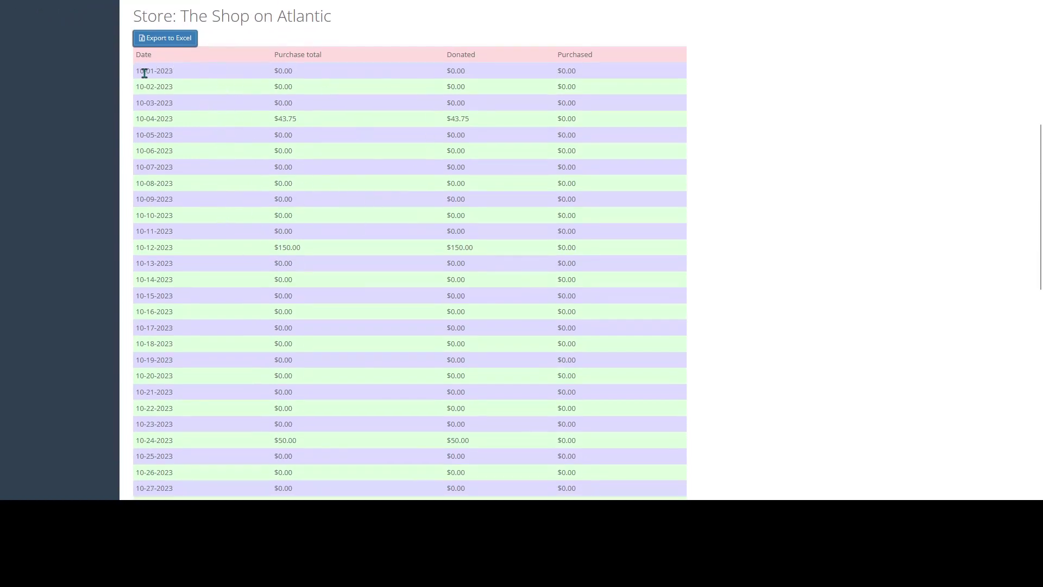
pyautogui.moveTo(145, 73); pyautogui.dragTo(299, 79)
pyautogui.click(298, 84)
pyautogui.moveTo(145, 118); pyautogui.dragTo(301, 119)
pyautogui.click(189, 117)
pyautogui.moveTo(156, 118); pyautogui.dragTo(319, 119)
pyautogui.scroll(-2, 254, 158)
pyautogui.moveTo(155, 137); pyautogui.dragTo(302, 142)
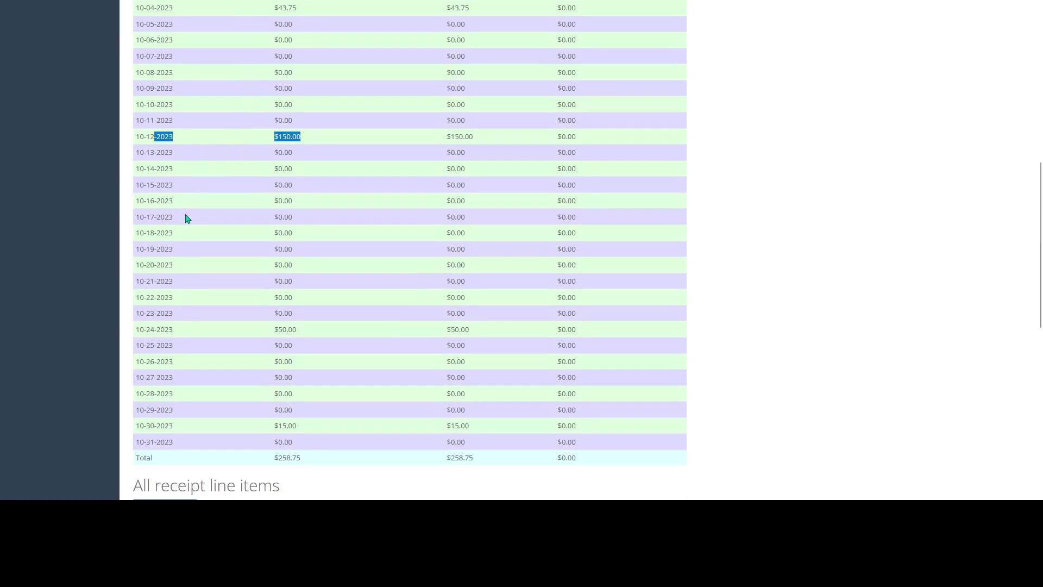
pyautogui.moveTo(147, 329); pyautogui.dragTo(238, 358)
pyautogui.moveTo(152, 427); pyautogui.dragTo(298, 429)
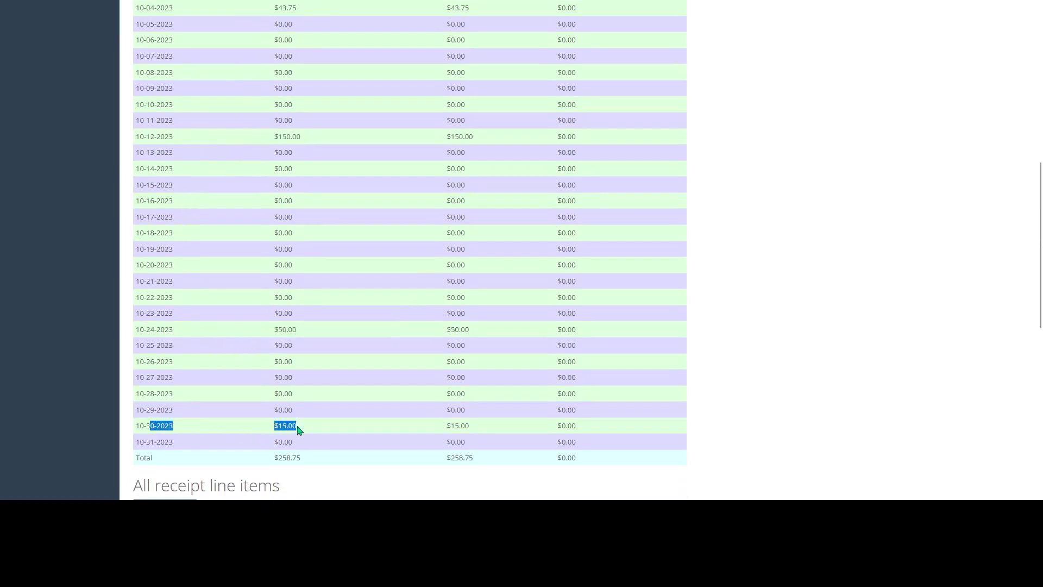
pyautogui.scroll(-2, 243, 269)
pyautogui.scroll(-1, 242, 264)
pyautogui.click(195, 243)
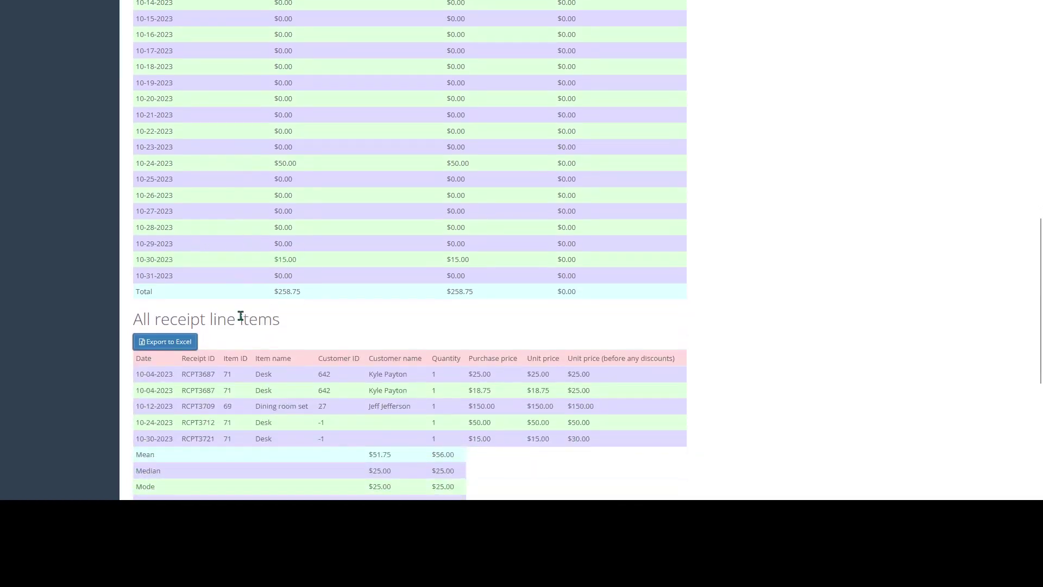
pyautogui.moveTo(135, 292); pyautogui.dragTo(563, 293)
pyautogui.click(380, 206)
pyautogui.scroll(2, 354, 209)
pyautogui.scroll(4, 354, 209)
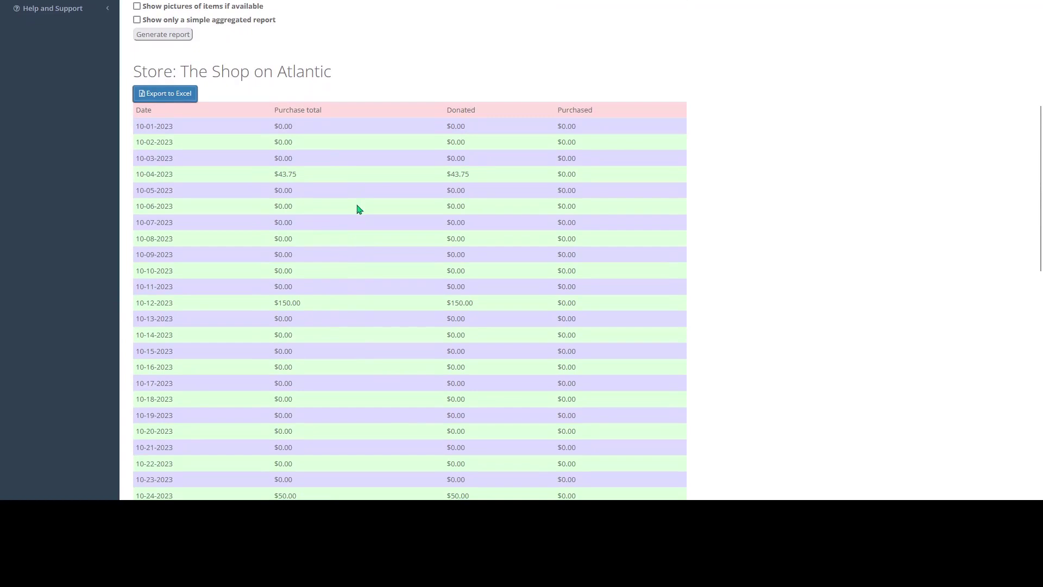
pyautogui.moveTo(435, 112); pyautogui.dragTo(630, 118)
pyautogui.click(547, 110)
pyautogui.moveTo(429, 112); pyautogui.dragTo(636, 113)
pyautogui.click(550, 112)
pyautogui.click(477, 168)
pyautogui.scroll(-10, 228, 186)
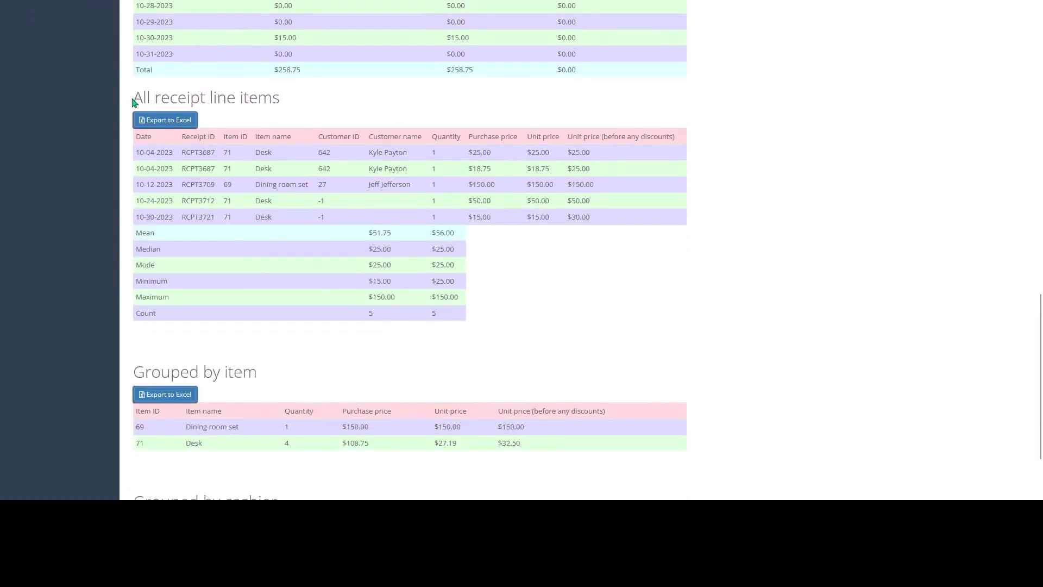
pyautogui.moveTo(132, 99); pyautogui.dragTo(297, 104)
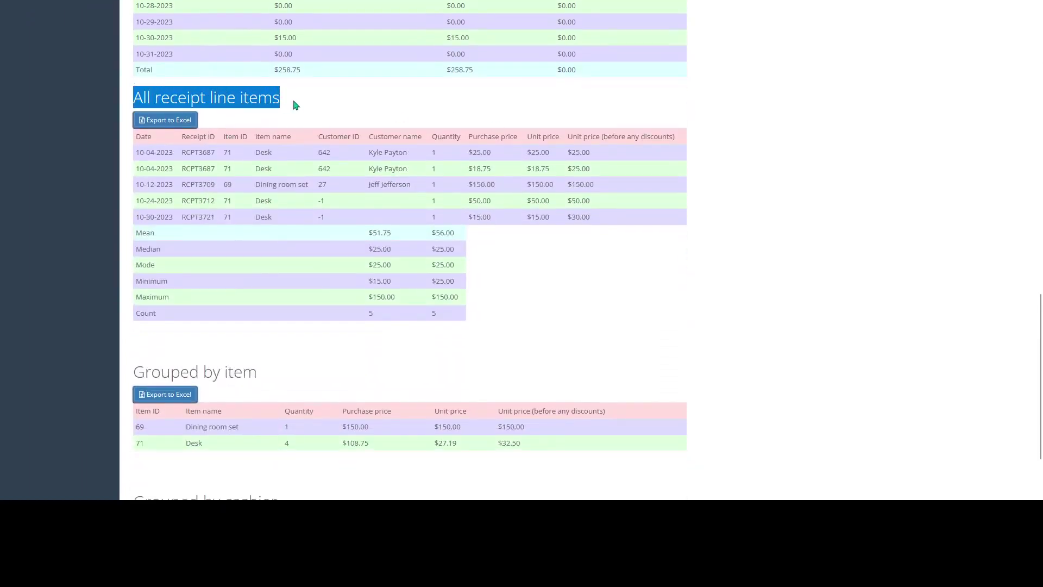
pyautogui.click(309, 106)
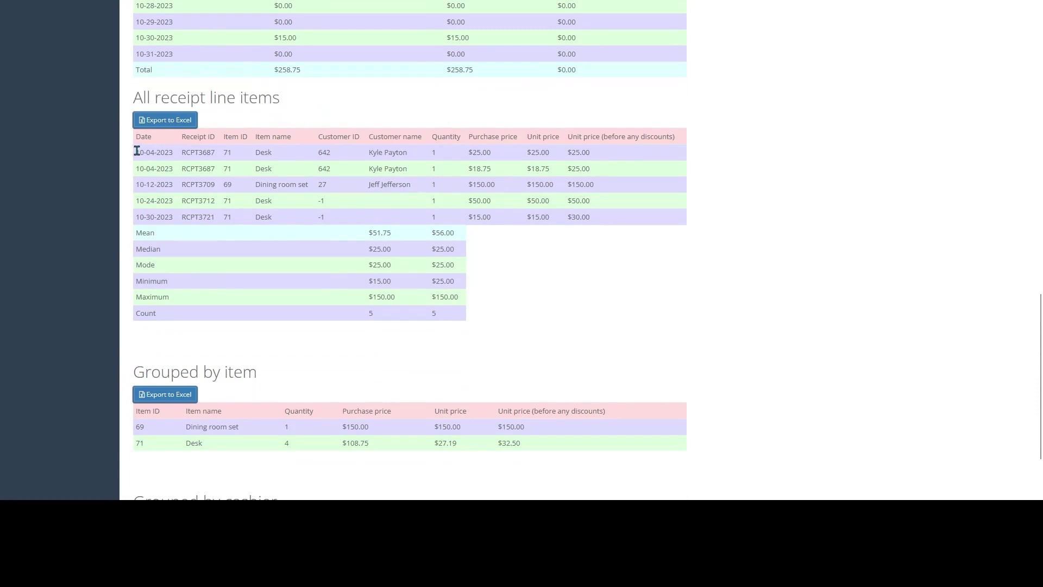
pyautogui.moveTo(137, 151); pyautogui.dragTo(342, 157)
pyautogui.click(228, 163)
pyautogui.click(314, 186)
pyautogui.click(356, 171)
pyautogui.moveTo(384, 156); pyautogui.dragTo(414, 173)
pyautogui.click(389, 209)
pyautogui.moveTo(165, 153); pyautogui.dragTo(278, 168)
pyautogui.click(378, 154)
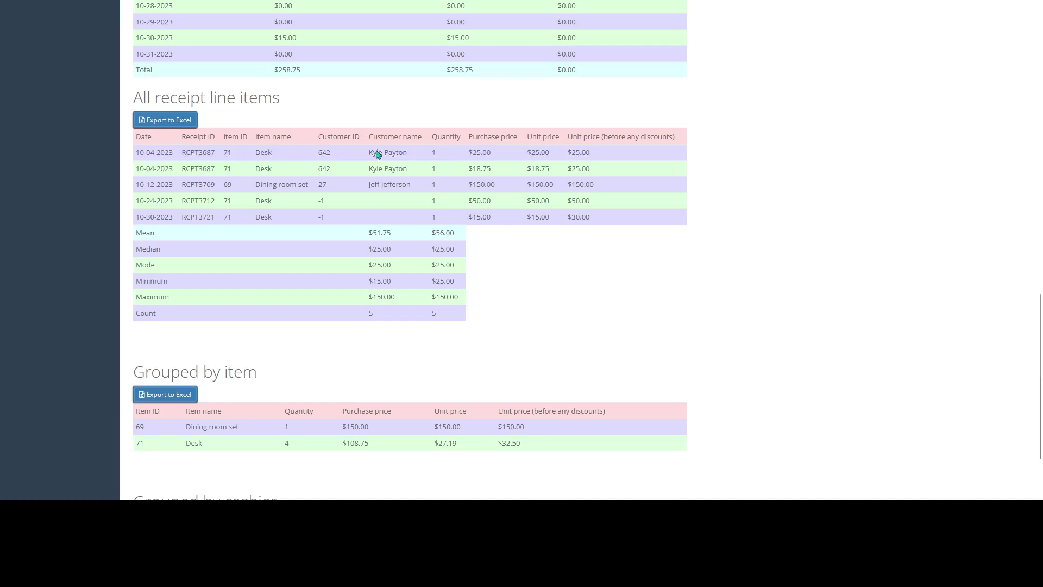
pyautogui.moveTo(470, 150); pyautogui.dragTo(623, 162)
pyautogui.click(474, 167)
pyautogui.click(560, 169)
pyautogui.click(162, 227)
pyautogui.scroll(-1, 262, 220)
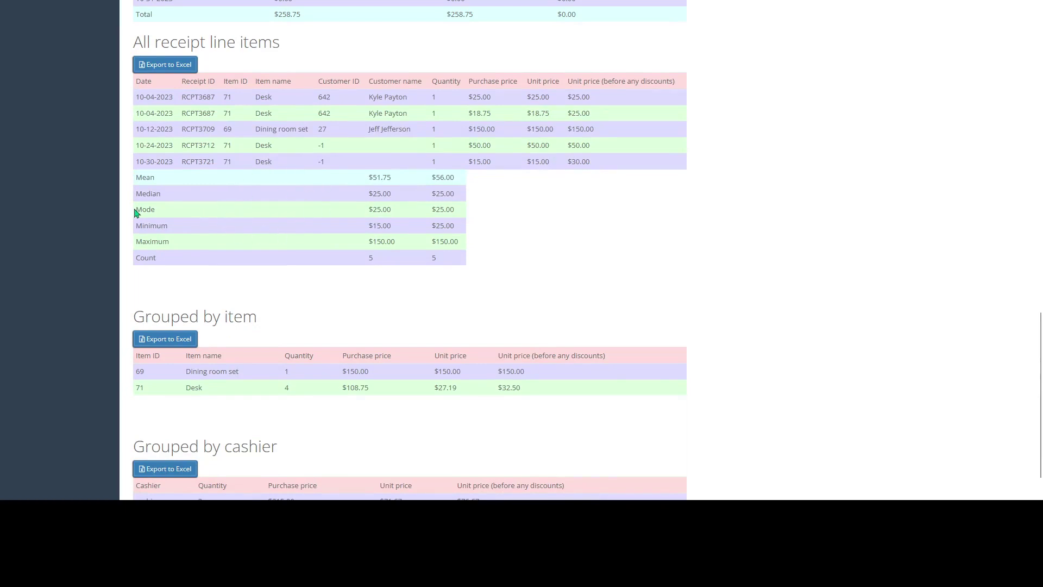
pyautogui.moveTo(143, 177); pyautogui.dragTo(457, 182)
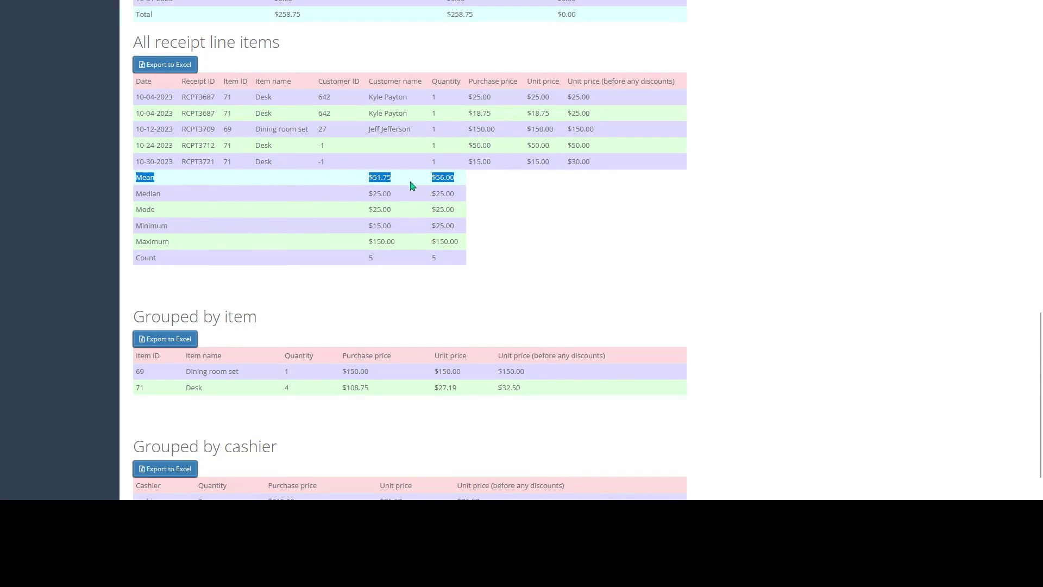
pyautogui.tripleClick(234, 199)
pyautogui.moveTo(137, 195); pyautogui.dragTo(456, 204)
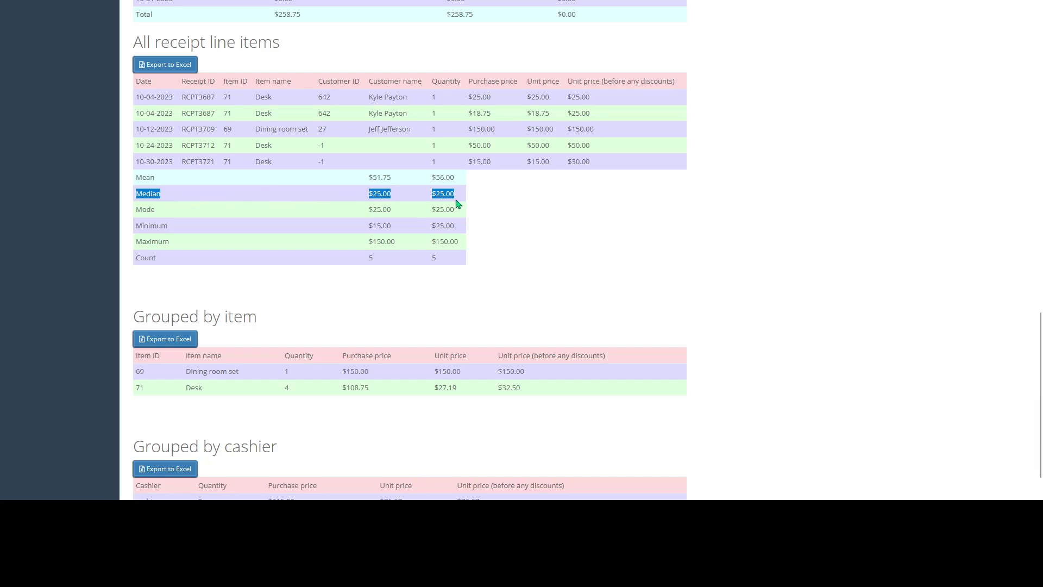
pyautogui.click(191, 218)
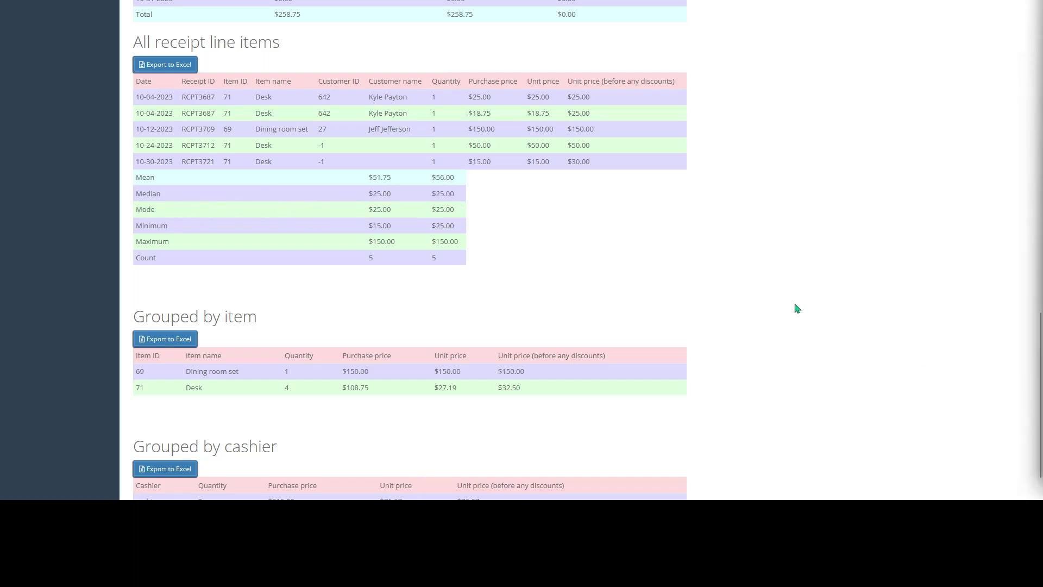
pyautogui.moveTo(138, 206); pyautogui.dragTo(452, 206)
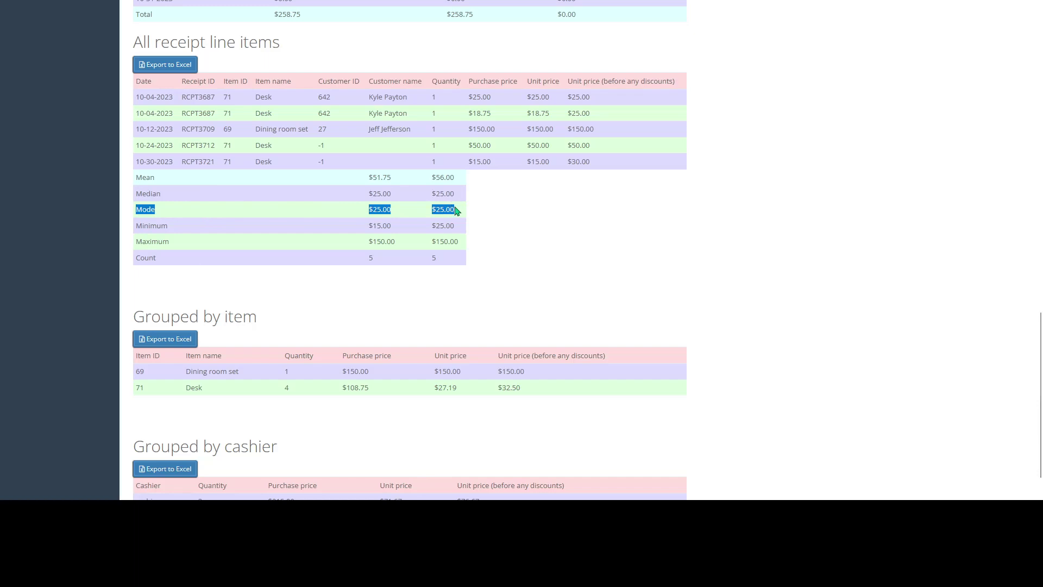
pyautogui.click(294, 218)
pyautogui.moveTo(135, 227); pyautogui.dragTo(463, 227)
pyautogui.click(316, 240)
pyautogui.moveTo(136, 247); pyautogui.dragTo(474, 242)
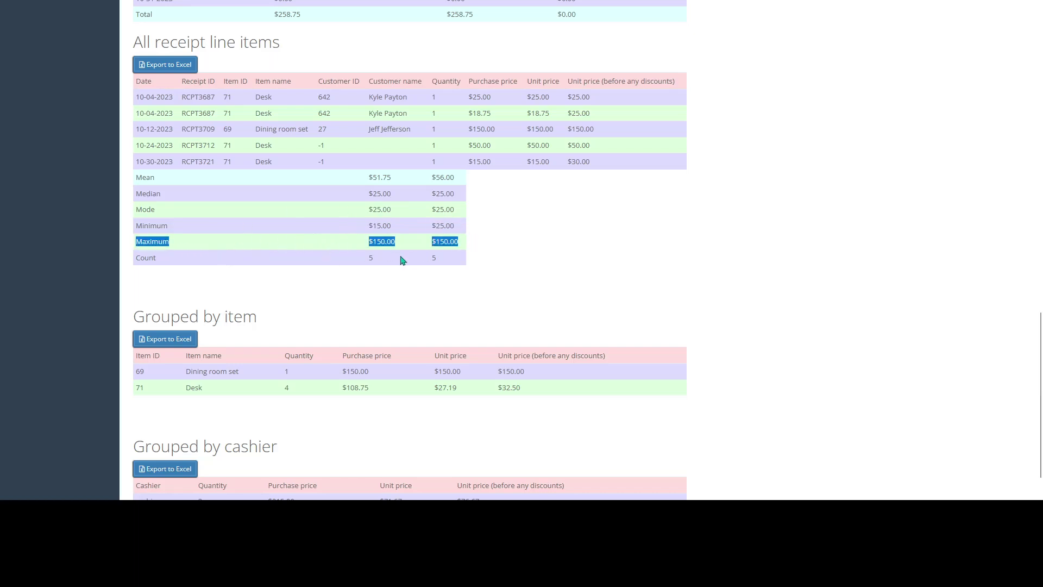
pyautogui.click(241, 265)
pyautogui.moveTo(140, 257); pyautogui.dragTo(380, 257)
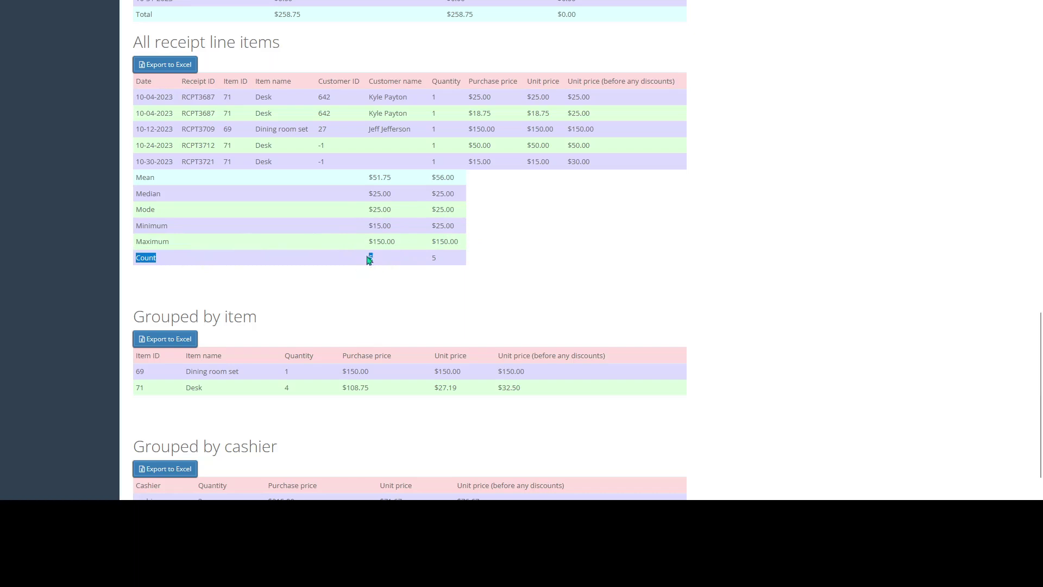
pyautogui.scroll(-1, 274, 229)
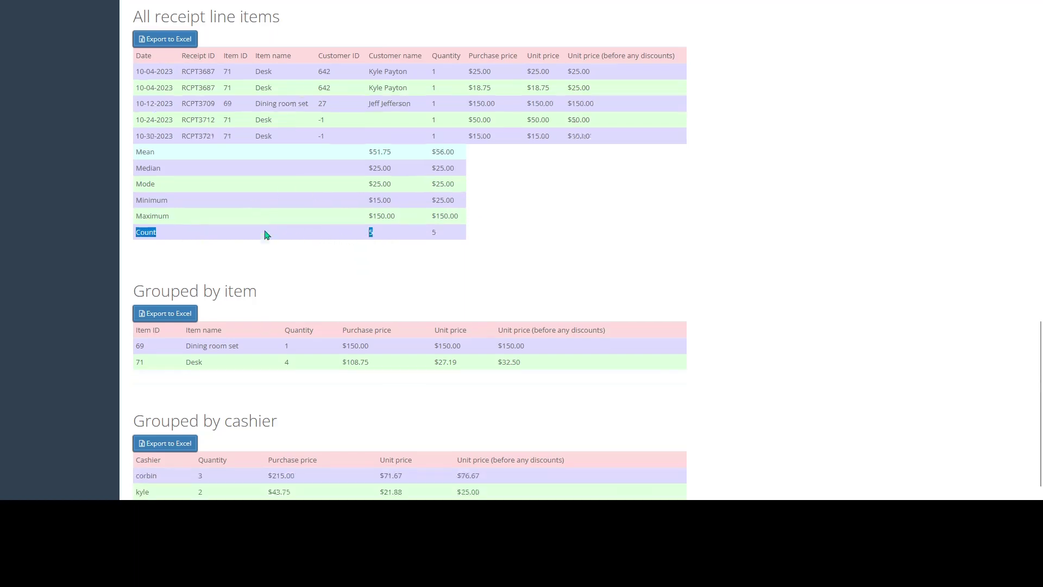
pyautogui.click(293, 214)
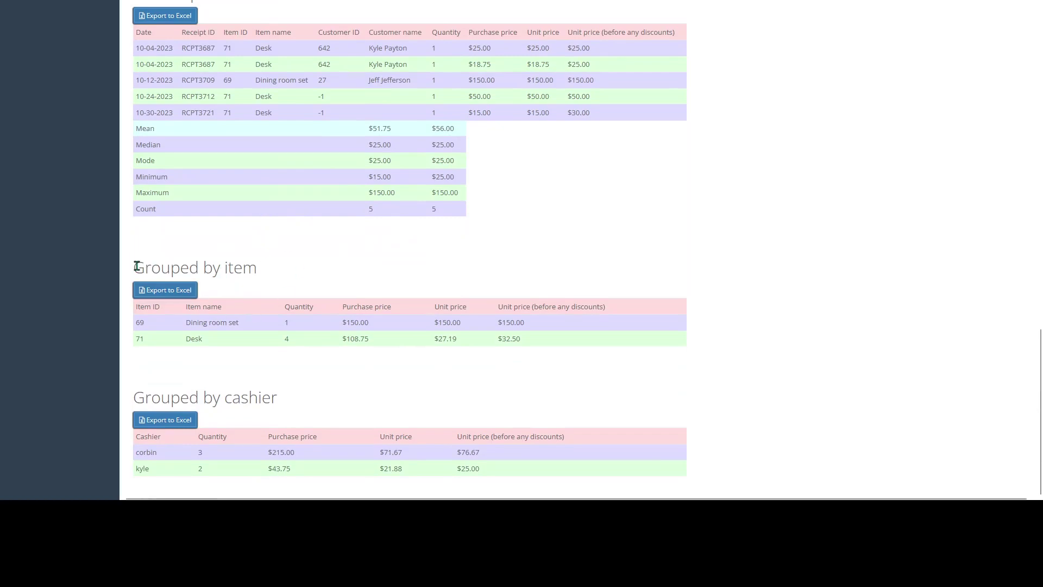
pyautogui.moveTo(136, 263); pyautogui.dragTo(253, 262)
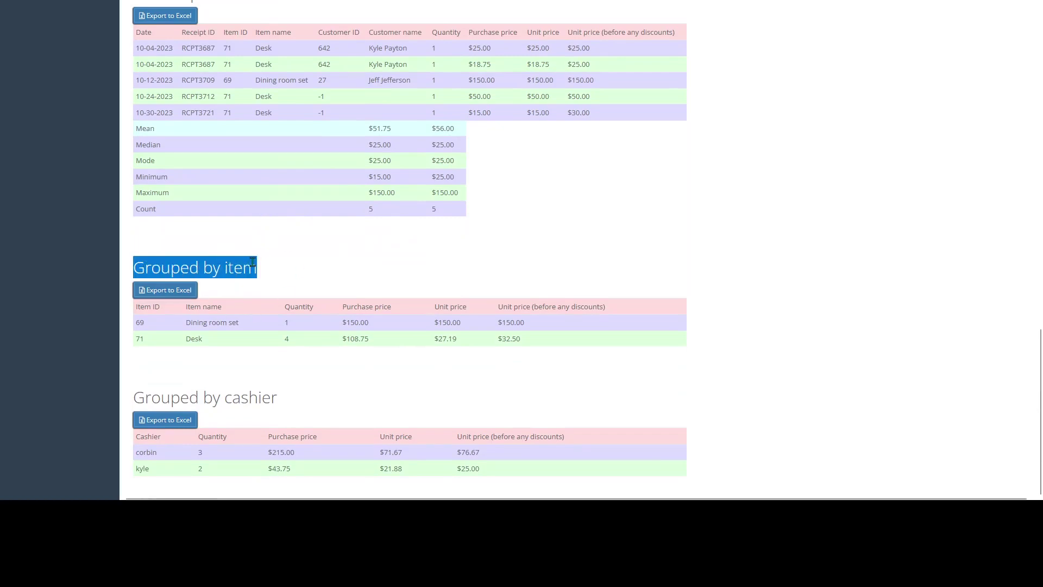
pyautogui.click(211, 326)
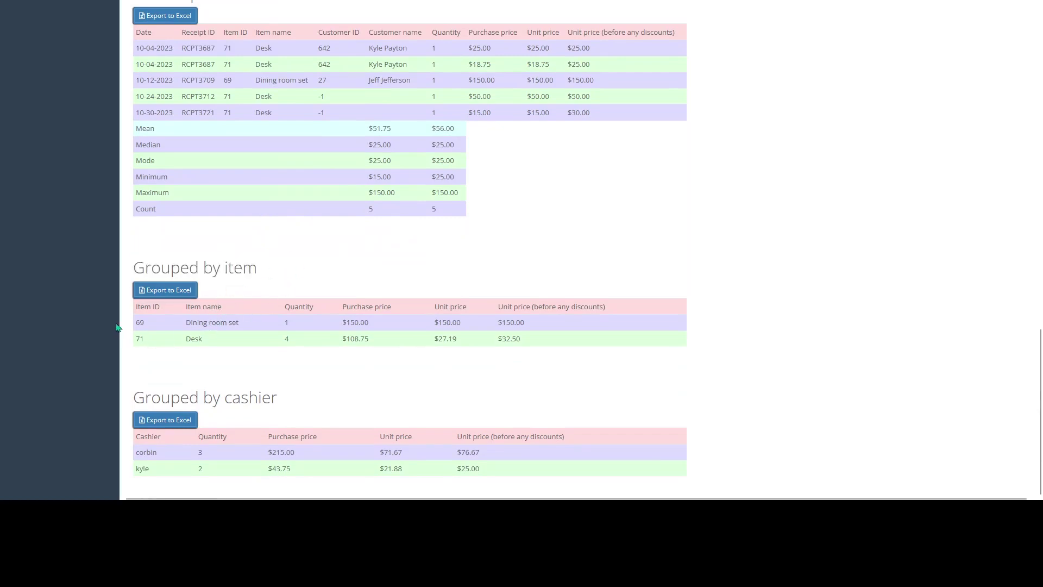
pyautogui.moveTo(128, 326); pyautogui.dragTo(412, 328)
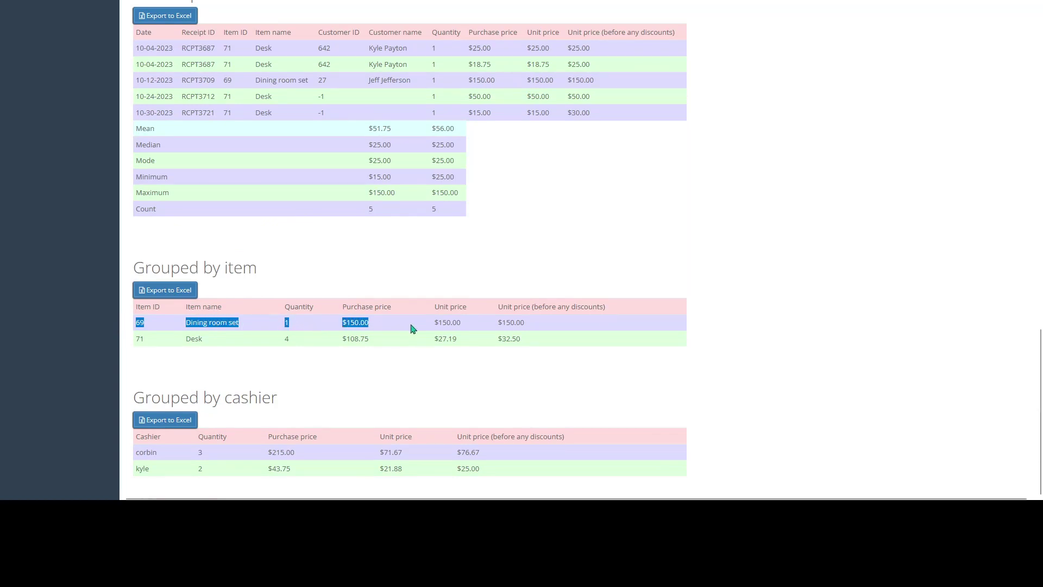
pyautogui.moveTo(134, 339); pyautogui.dragTo(310, 343)
pyautogui.click(311, 343)
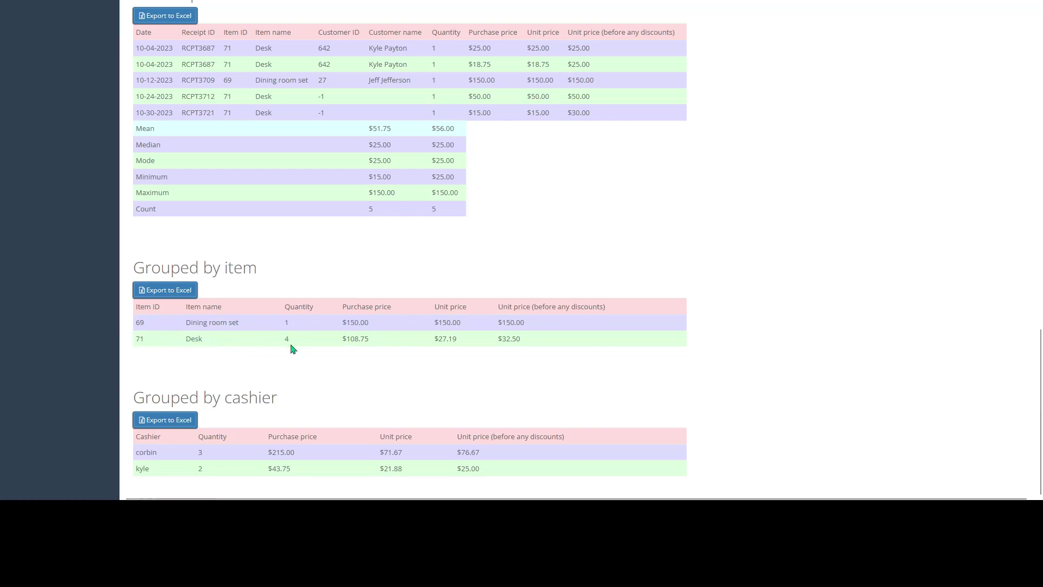
pyautogui.moveTo(129, 402); pyautogui.dragTo(289, 410)
pyautogui.click(291, 415)
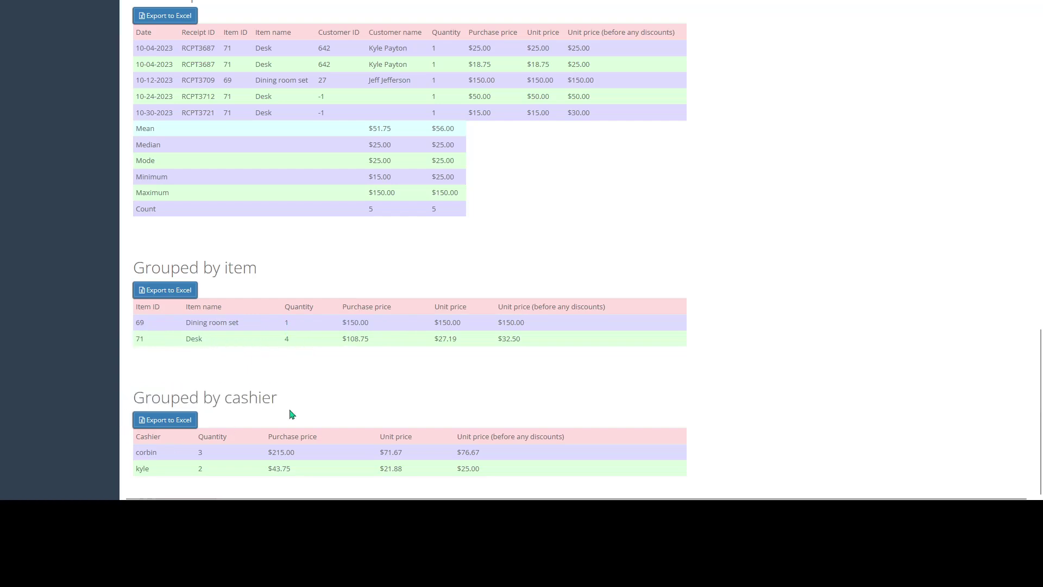
pyautogui.moveTo(186, 460); pyautogui.dragTo(301, 453)
pyautogui.click(239, 459)
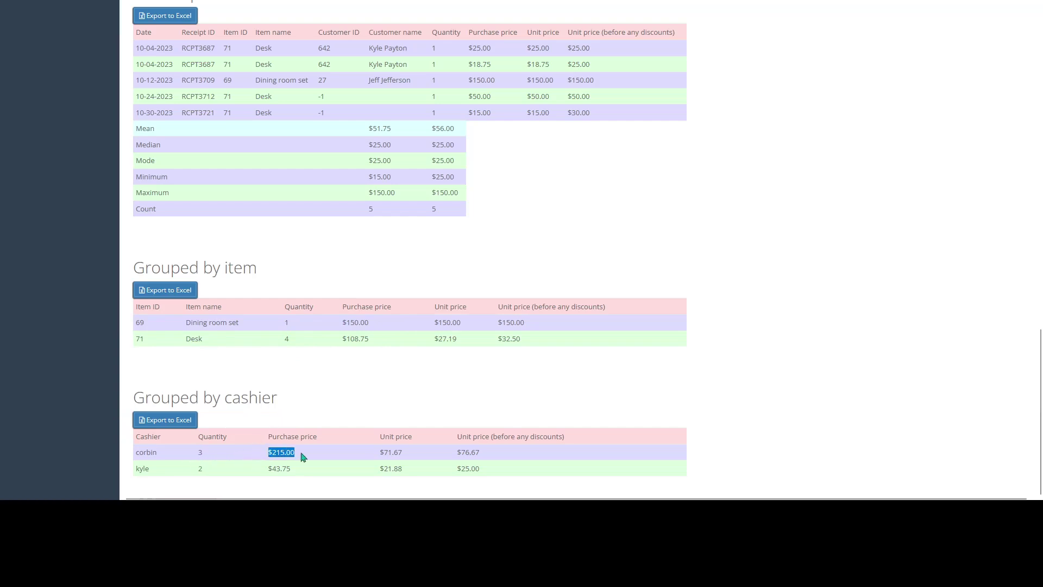
pyautogui.click(334, 459)
pyautogui.moveTo(373, 456); pyautogui.dragTo(500, 454)
pyautogui.click(444, 466)
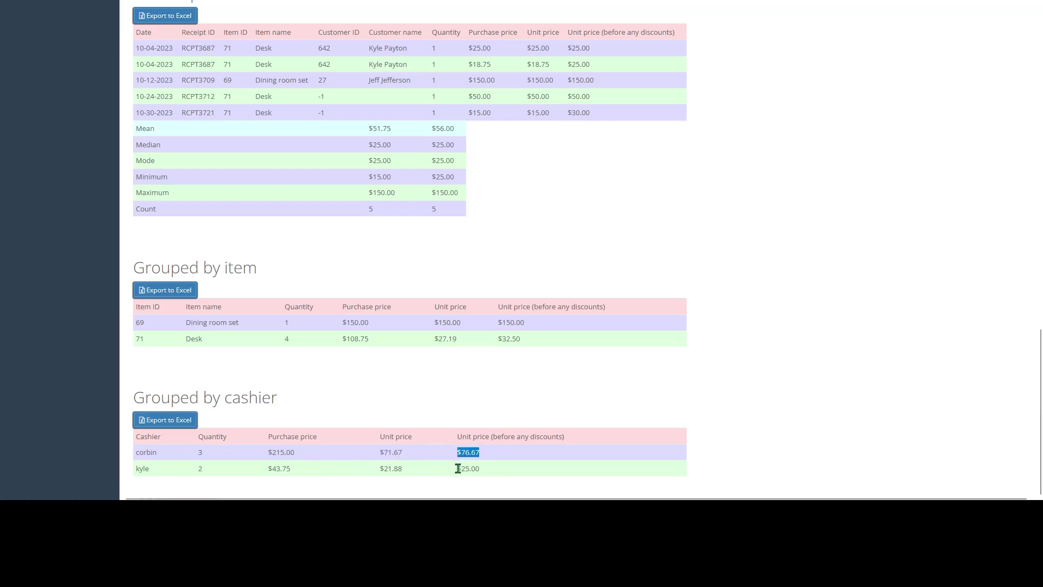
pyautogui.click(492, 452)
pyautogui.scroll(20, 387, 402)
pyautogui.scroll(3, 387, 404)
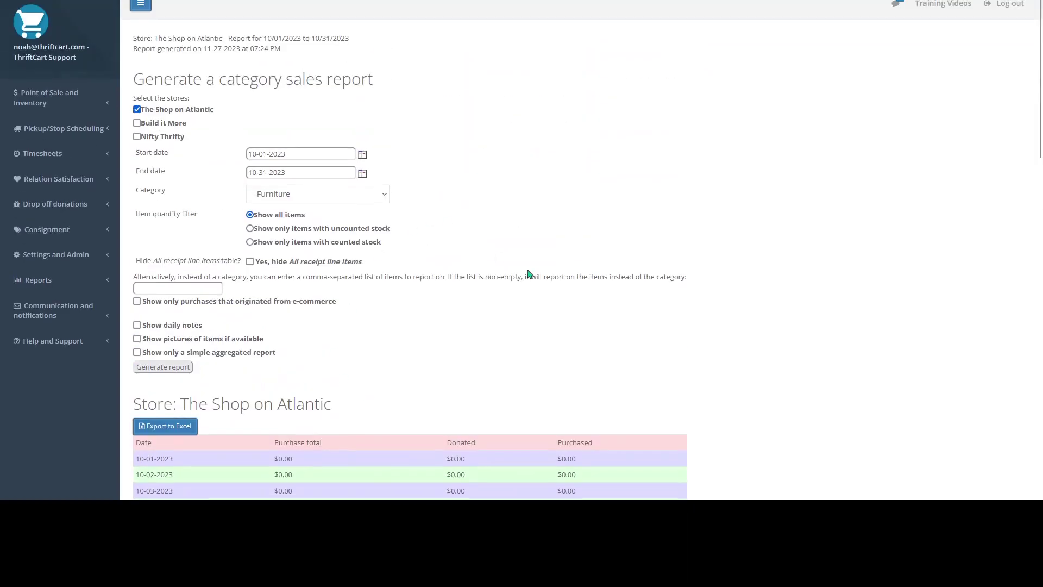